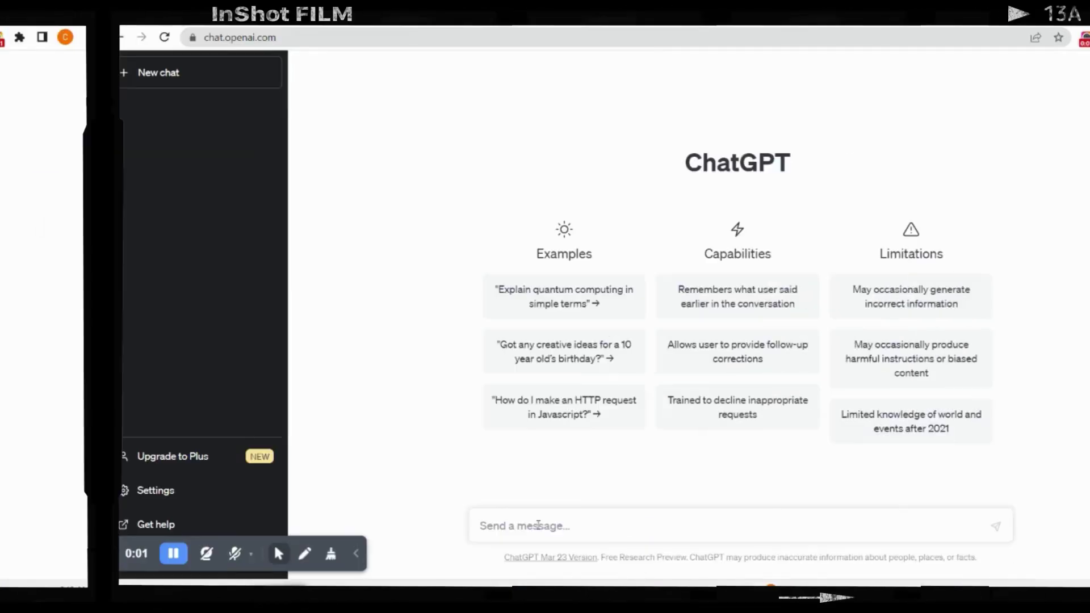
Ask ChatGPT for a YouTube script on the 5 benefits of ChatGPT and select the whole answer.
text(Generate a YouTube script for me on the topic benefits of using chat gpt)
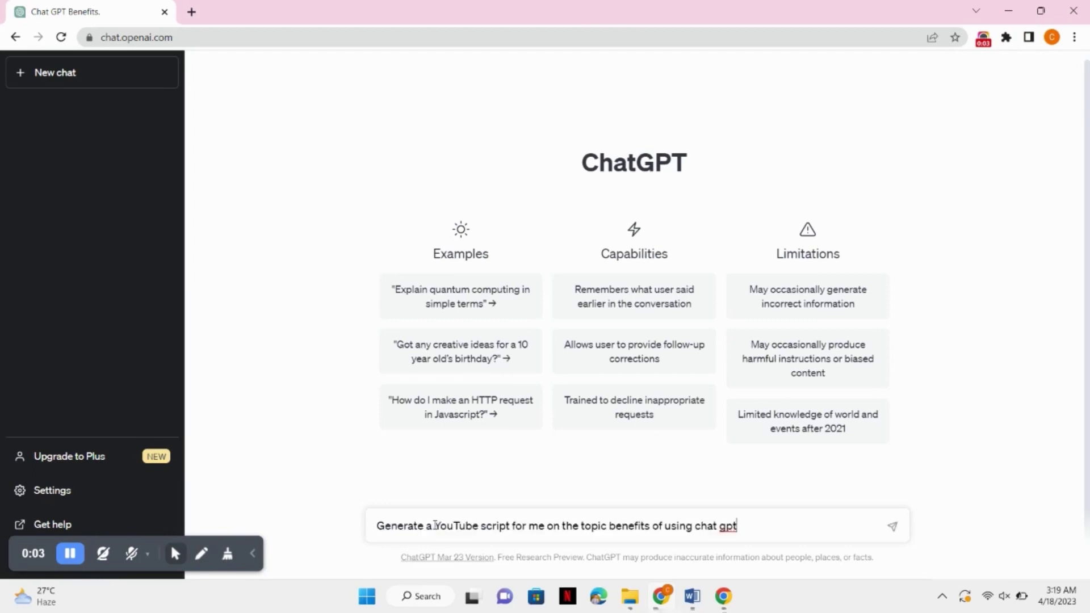
click(609, 525)
text(5)
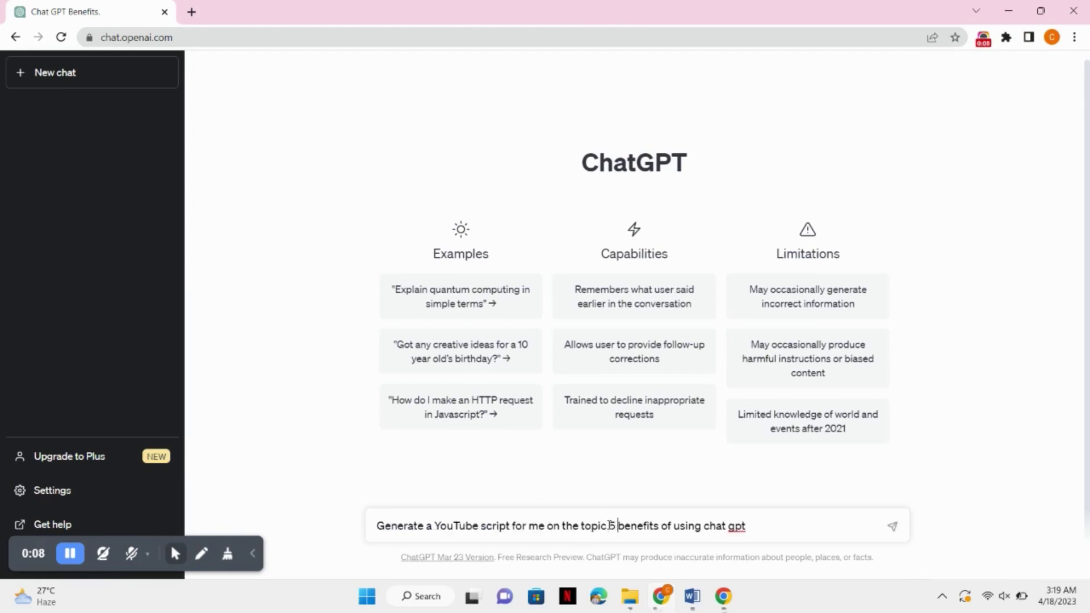
key(Return)
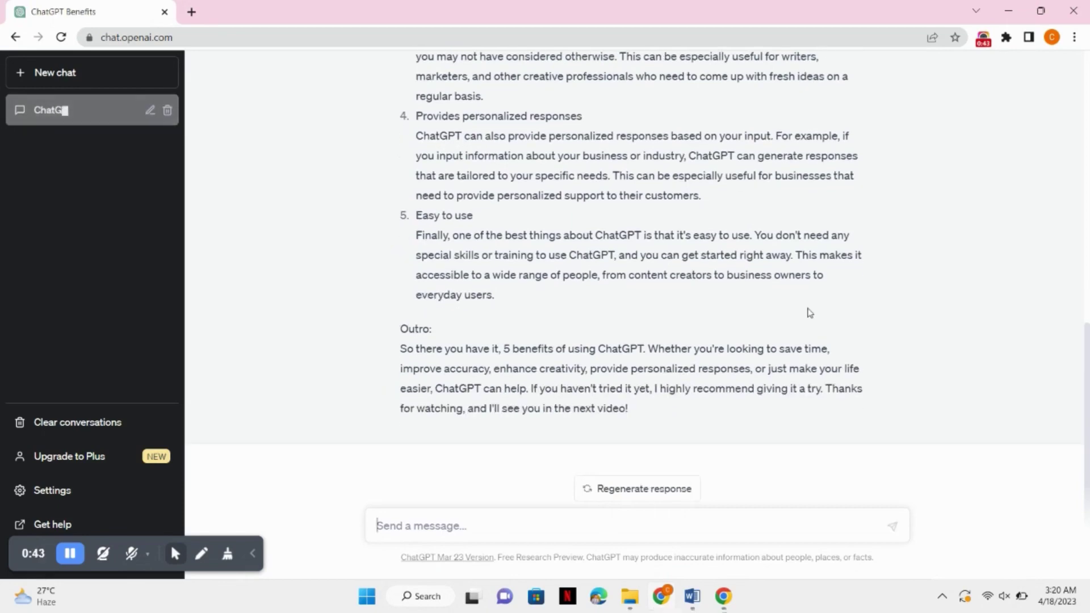
scroll(808, 312, up, 10)
drag(401, 147, 772, 446)
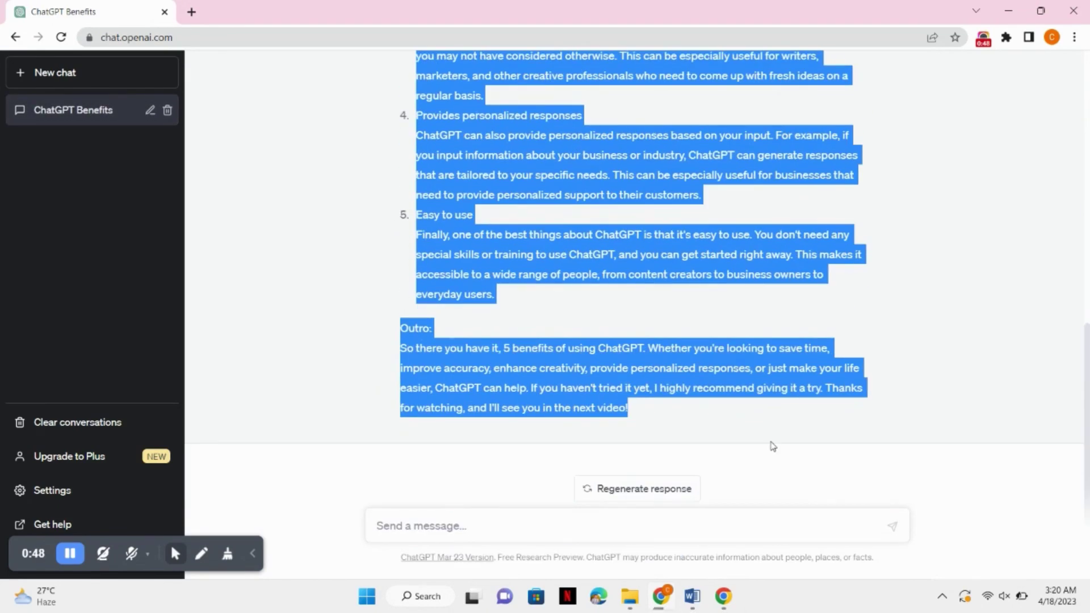
Paste the script into Word with merged formatting and name the channel THE FUTURE OF AI.
click(692, 596)
right_click(454, 307)
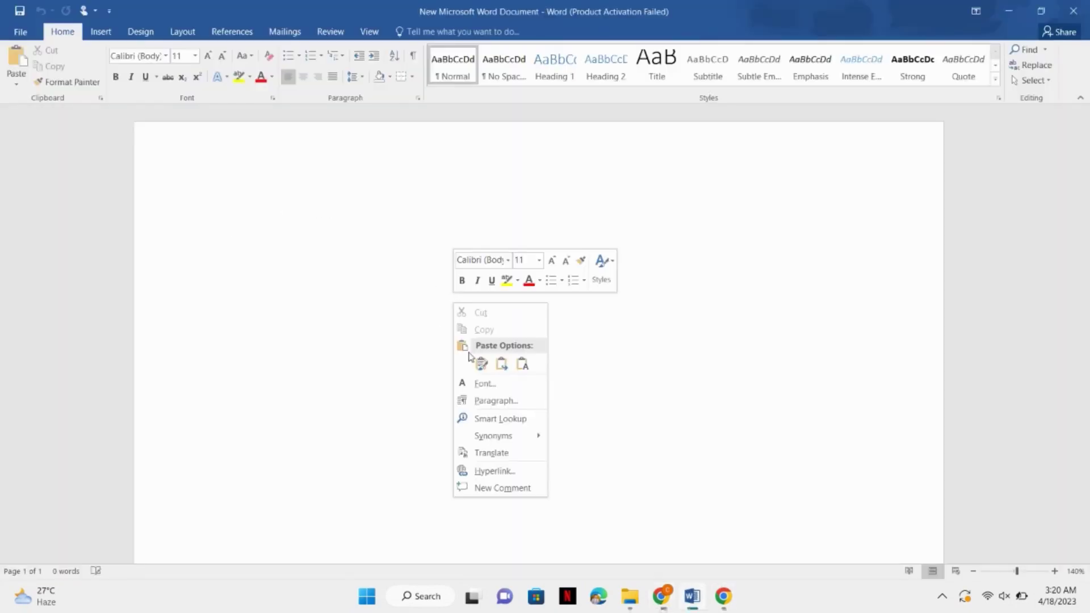
click(501, 363)
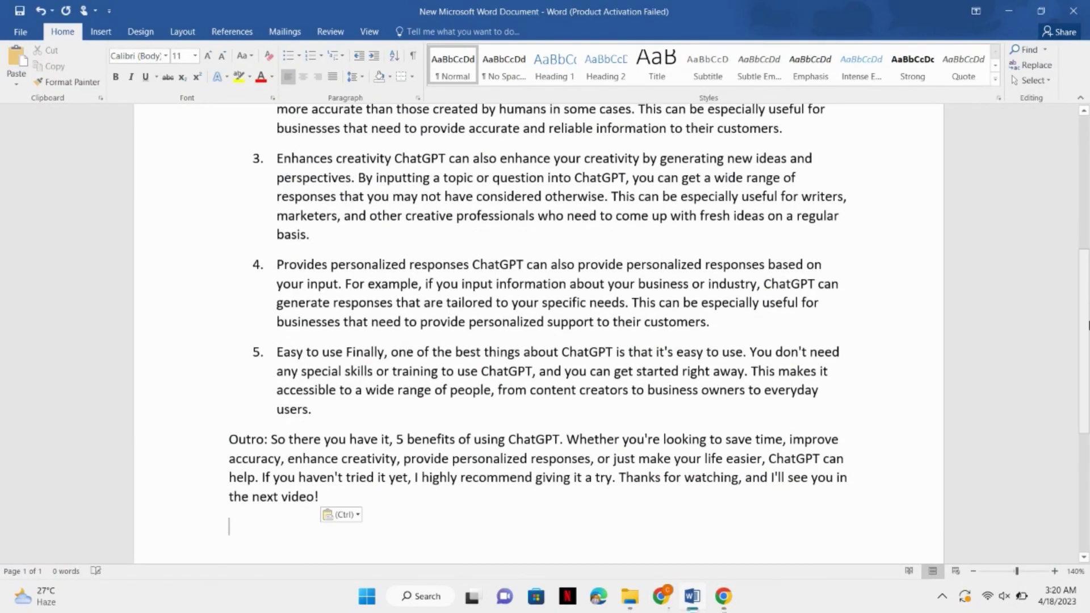
scroll(465, 244, up, 6)
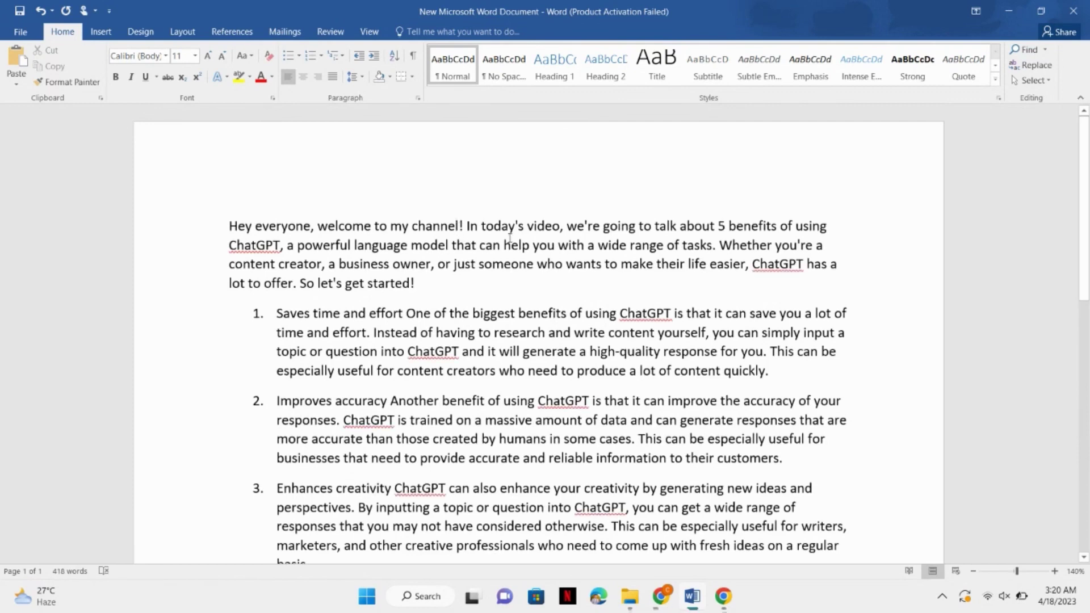
key(BackSpace)
text(THE FUTURE OF)
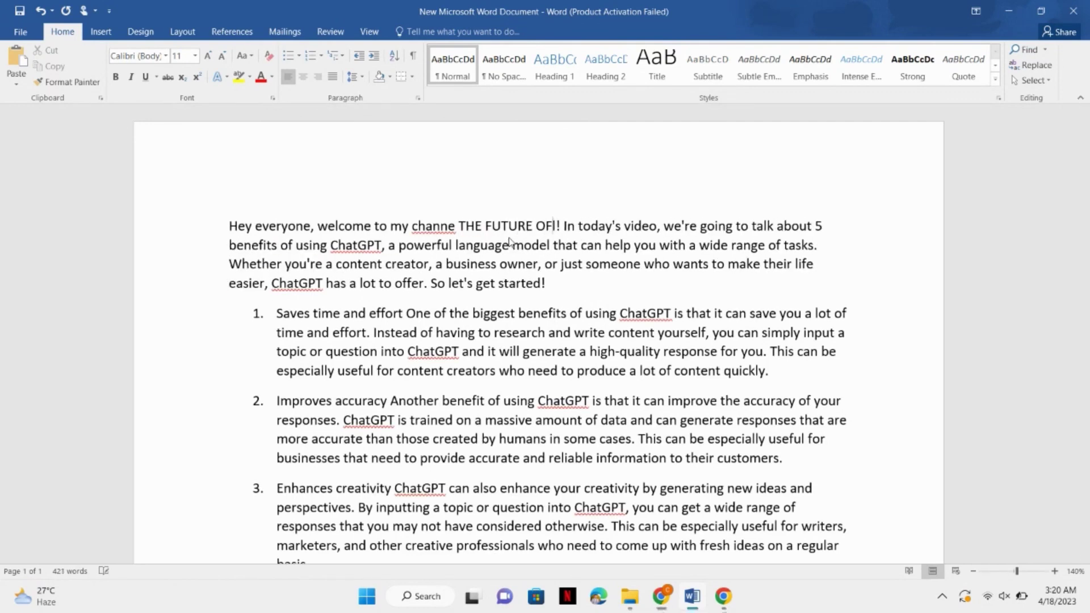
text( AI)
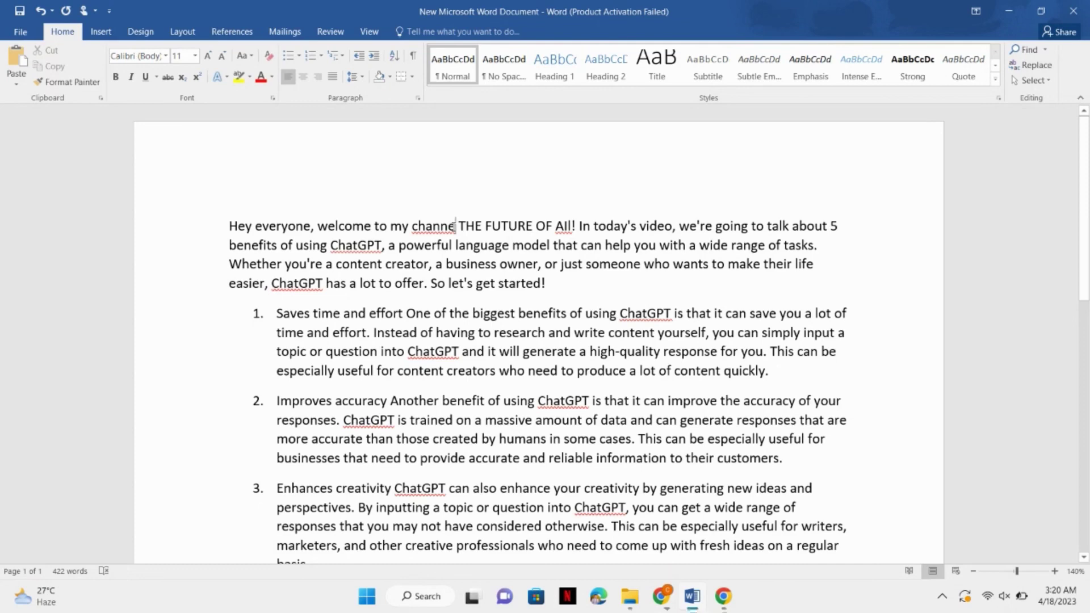
text(l)
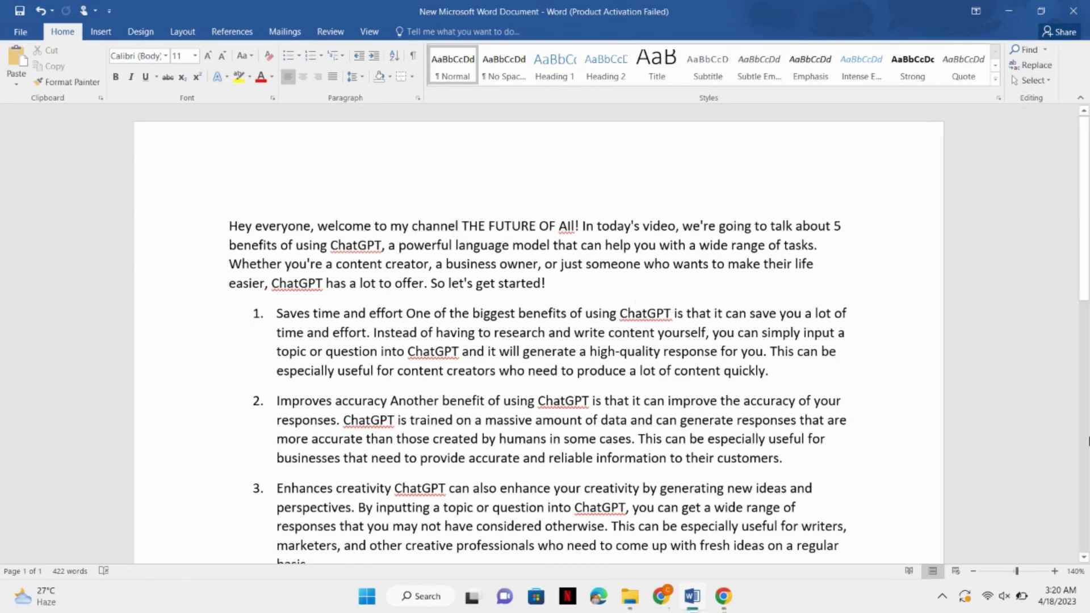
Delete the 'Outro:' label and copy the entire edited script.
click(1084, 440)
key(BackSpace)
key(BackSpace)
key(BackSpace)
key(BackSpace)
key(BackSpace)
key(BackSpace)
key(BackSpace)
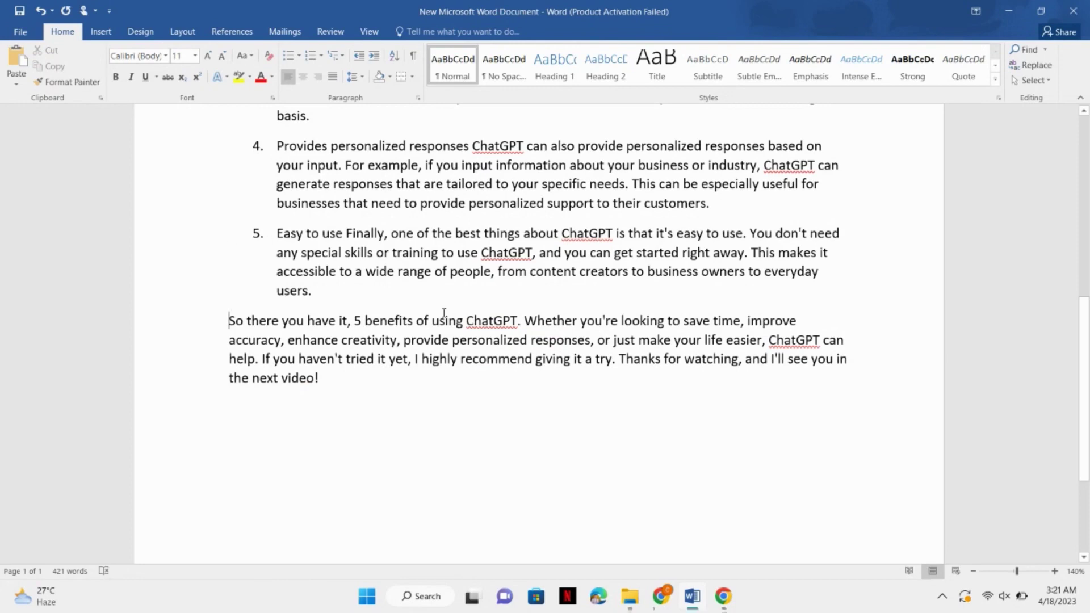
key(ctrl+a)
click(354, 424)
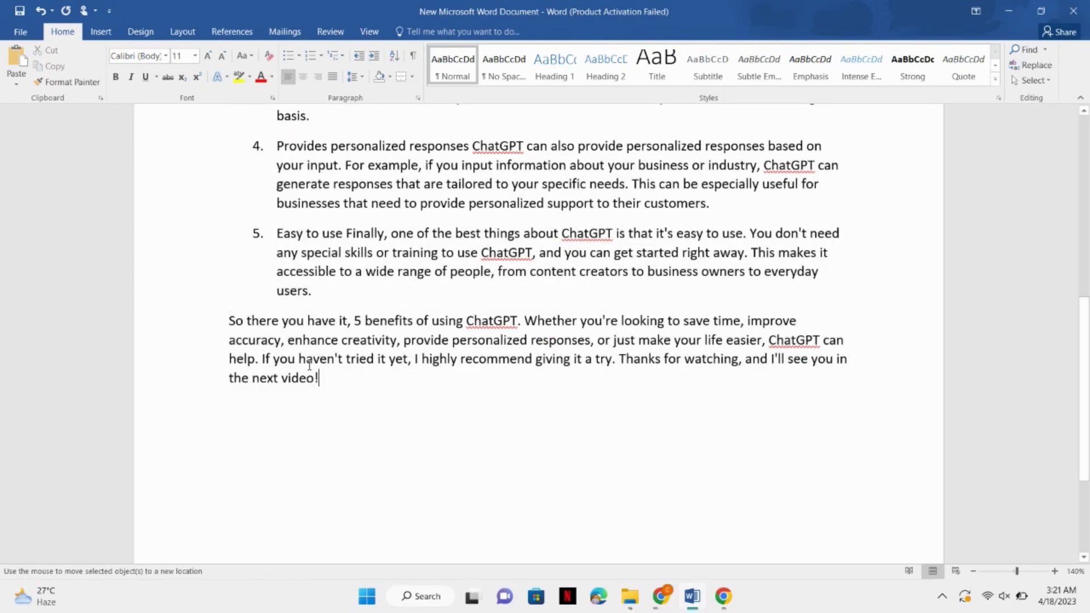
key(ctrl+a)
scroll(309, 365, up, 8)
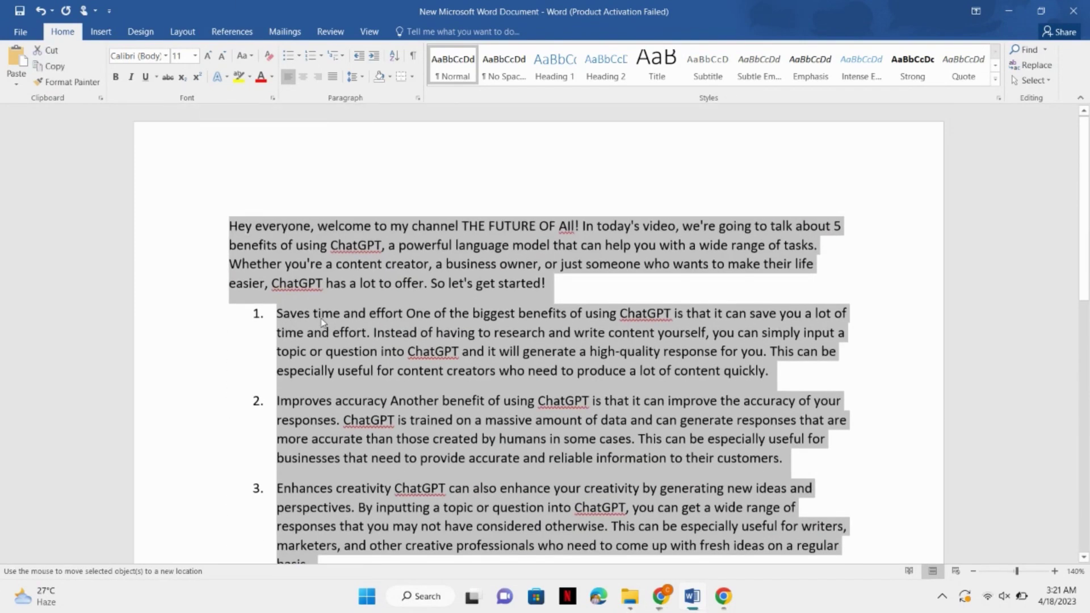
right_click(322, 323)
key(Escape)
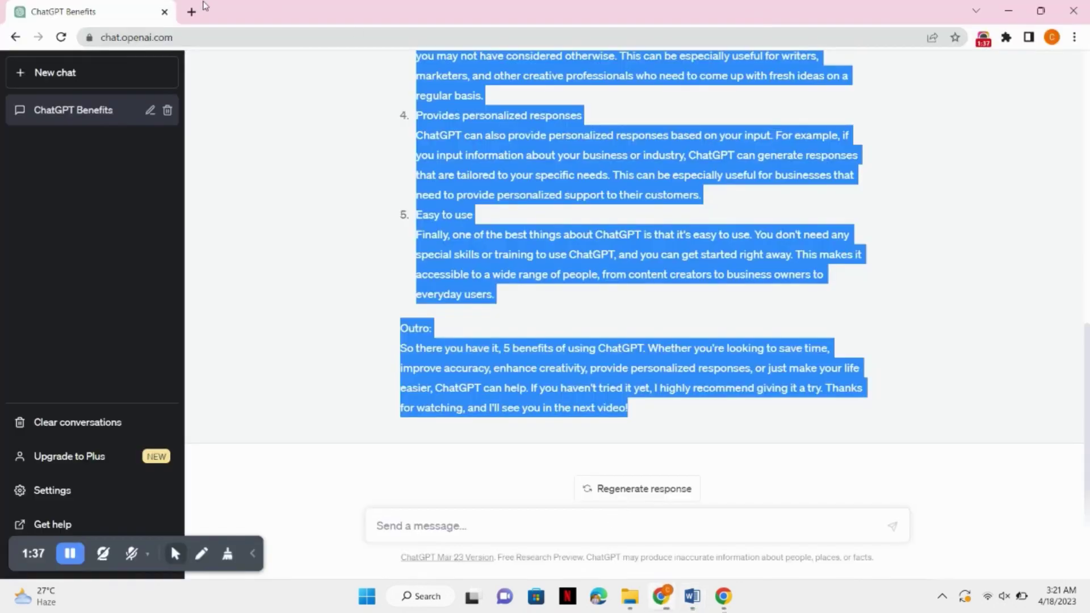
Search 'pictory ai' in a new Chrome tab and open the Pictory website.
click(193, 12)
text(pi)
key(Return)
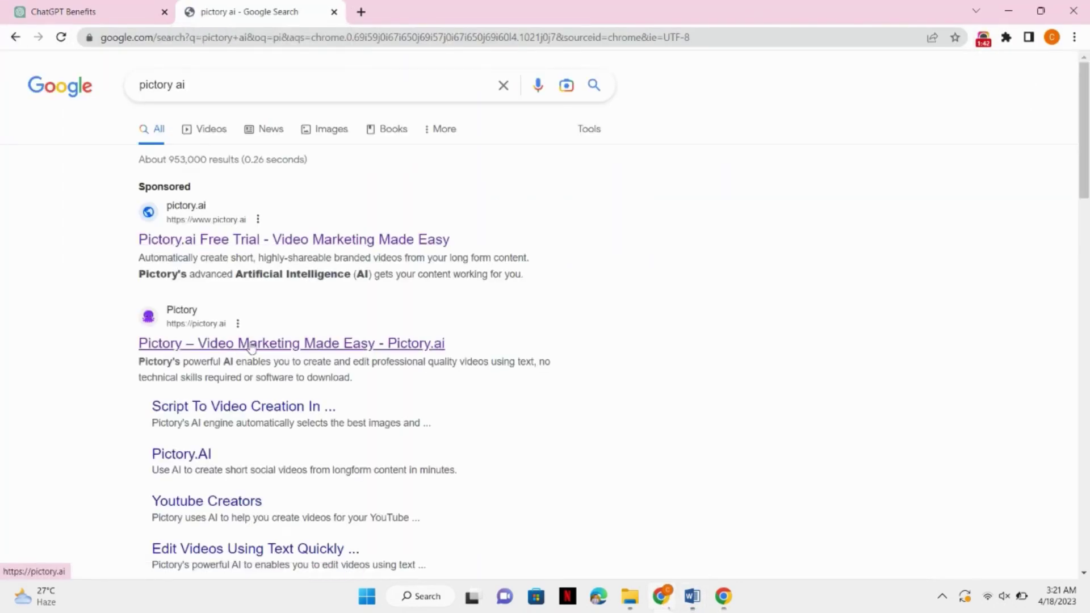
click(251, 345)
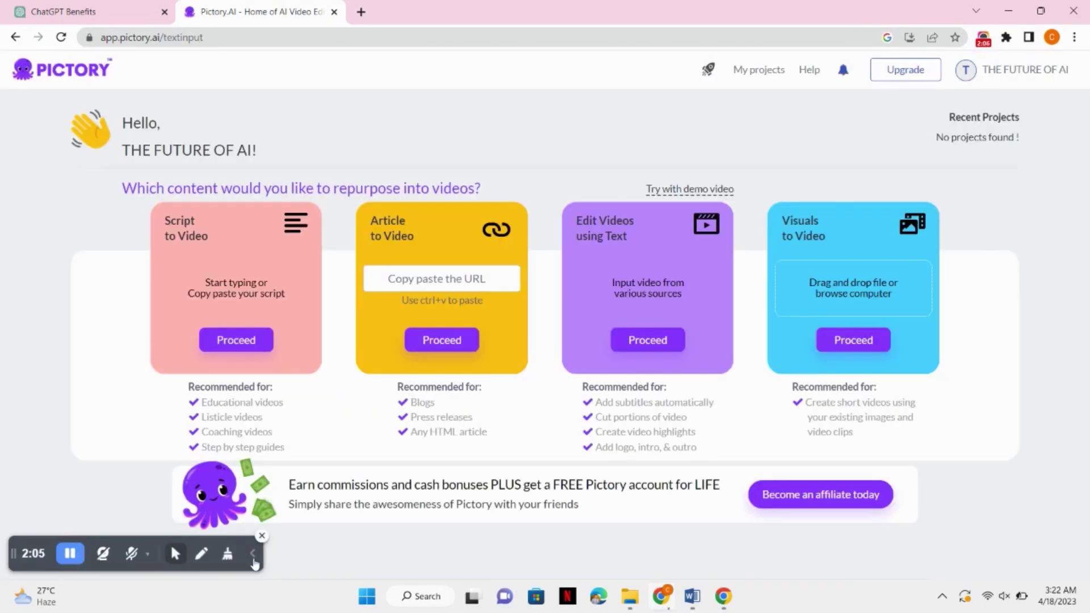
Start a Script to Video project named 5 BENEFITS OF USING CHATGPT.
click(254, 555)
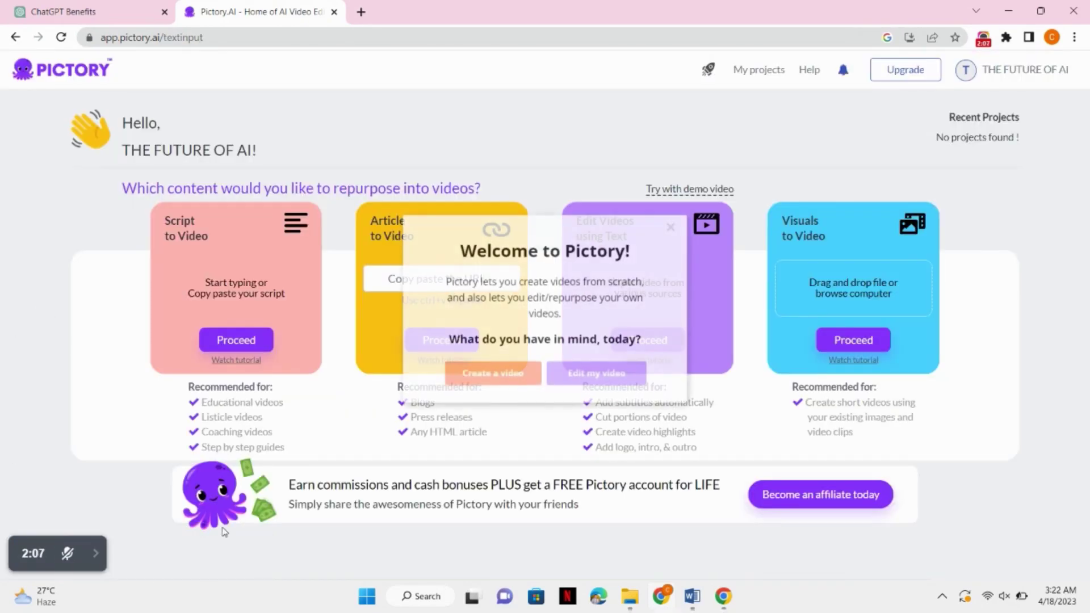
click(671, 227)
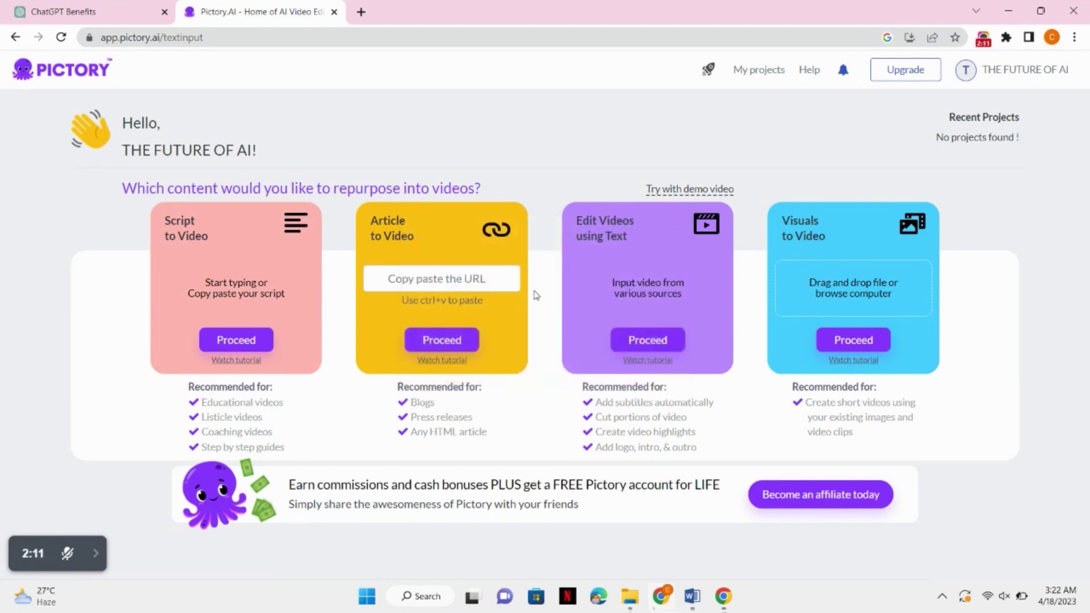
click(245, 346)
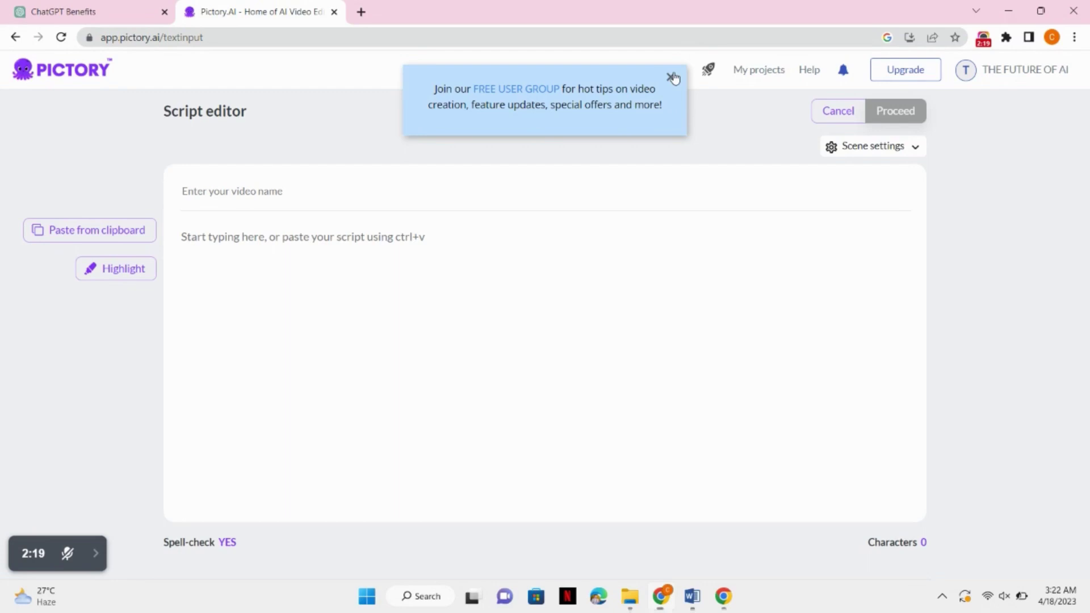
click(671, 77)
click(405, 186)
text(5 BENEFITS OF USING CHATGPT)
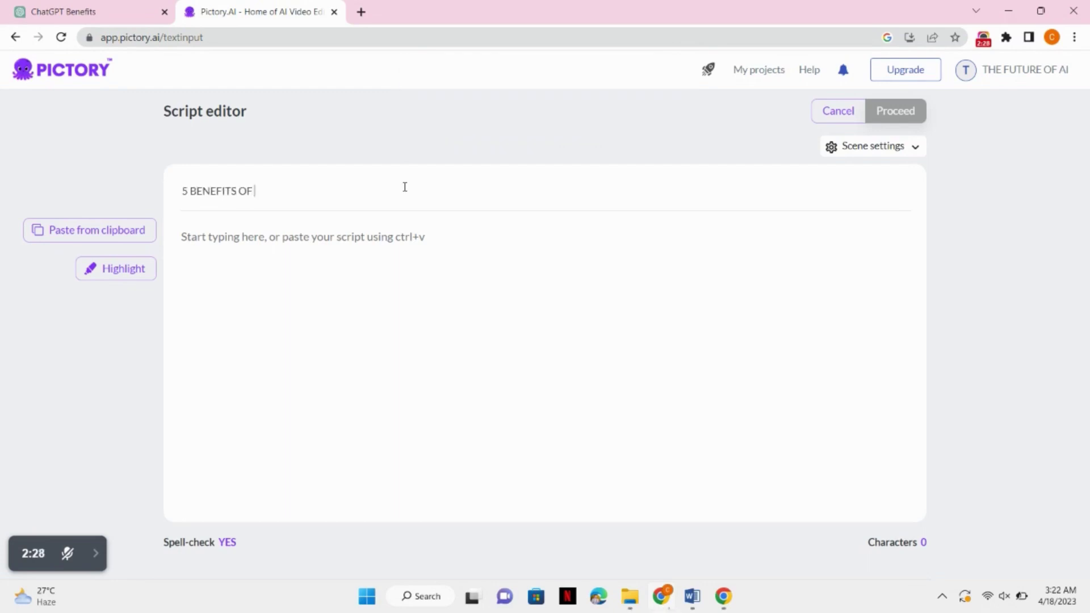
Paste the script into the body, check scene settings, and proceed to template selection.
click(341, 235)
key(ctrl+v)
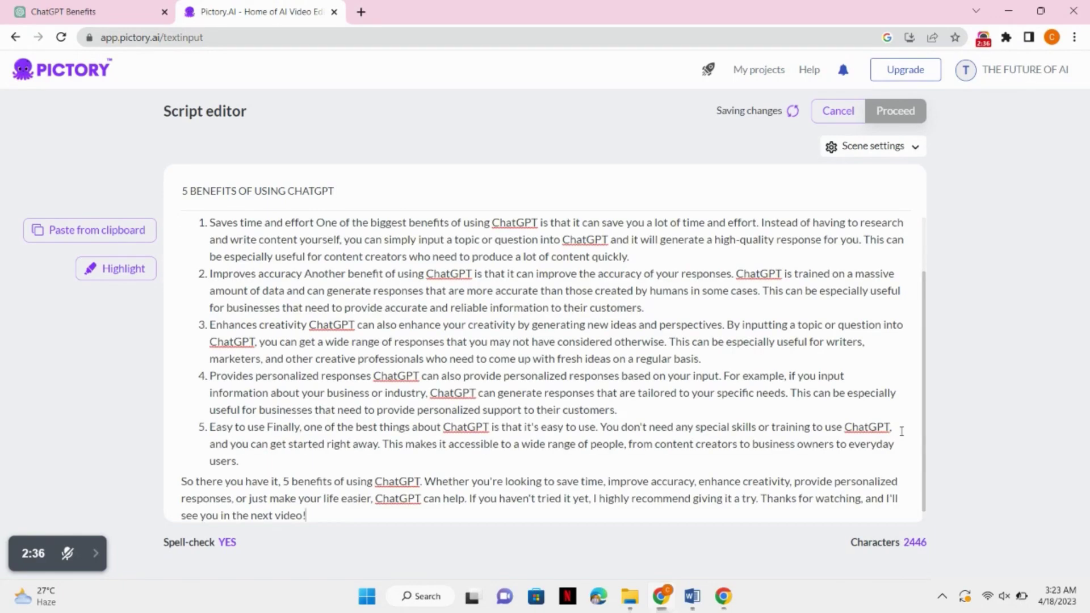
drag(920, 393, 986, 347)
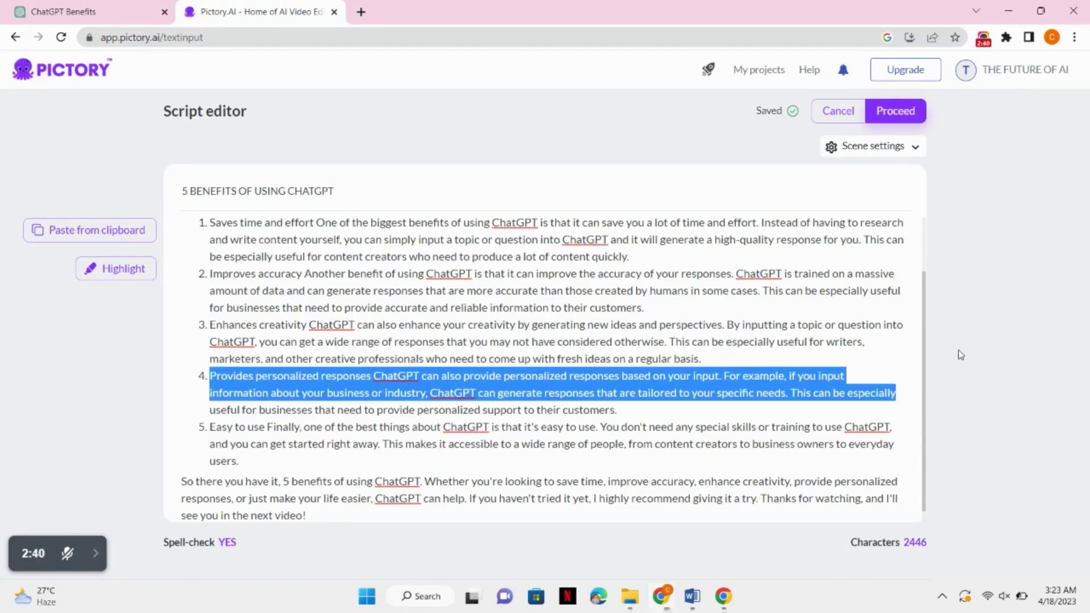
click(875, 311)
click(904, 149)
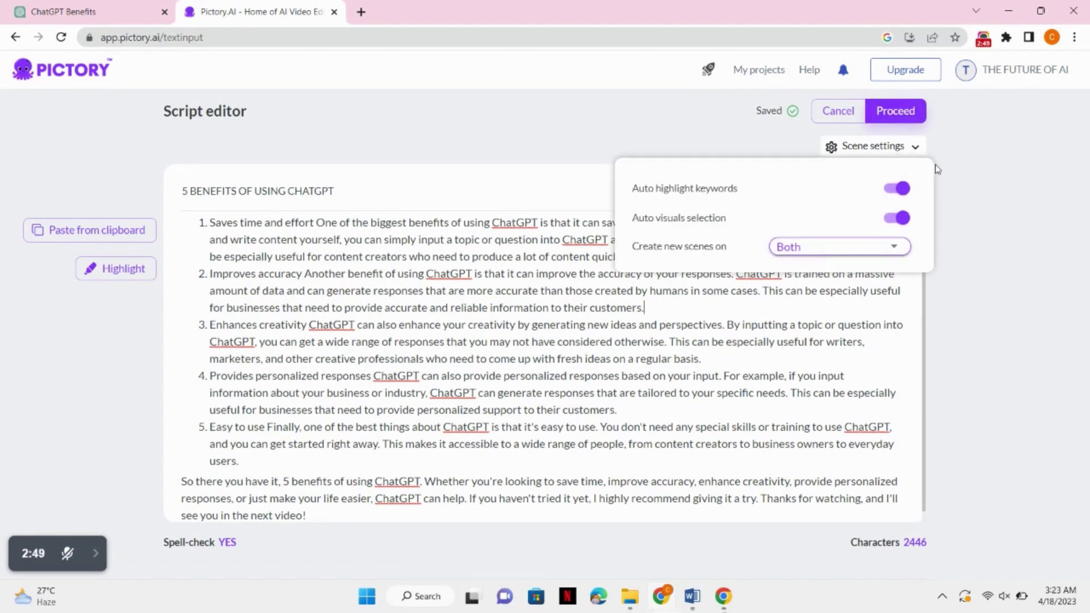
click(894, 114)
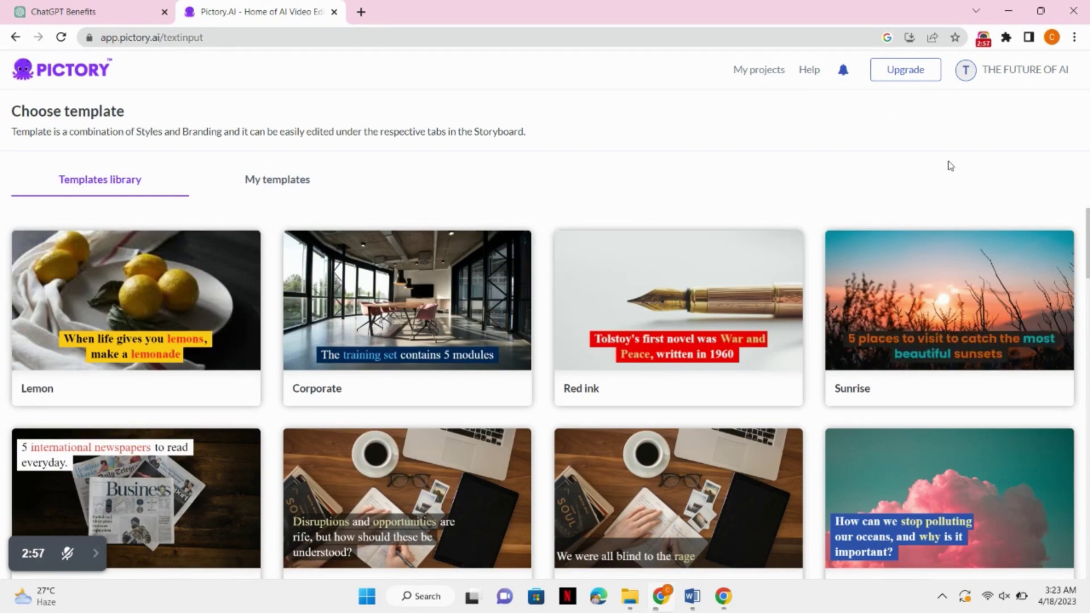
scroll(1021, 397, down, 15)
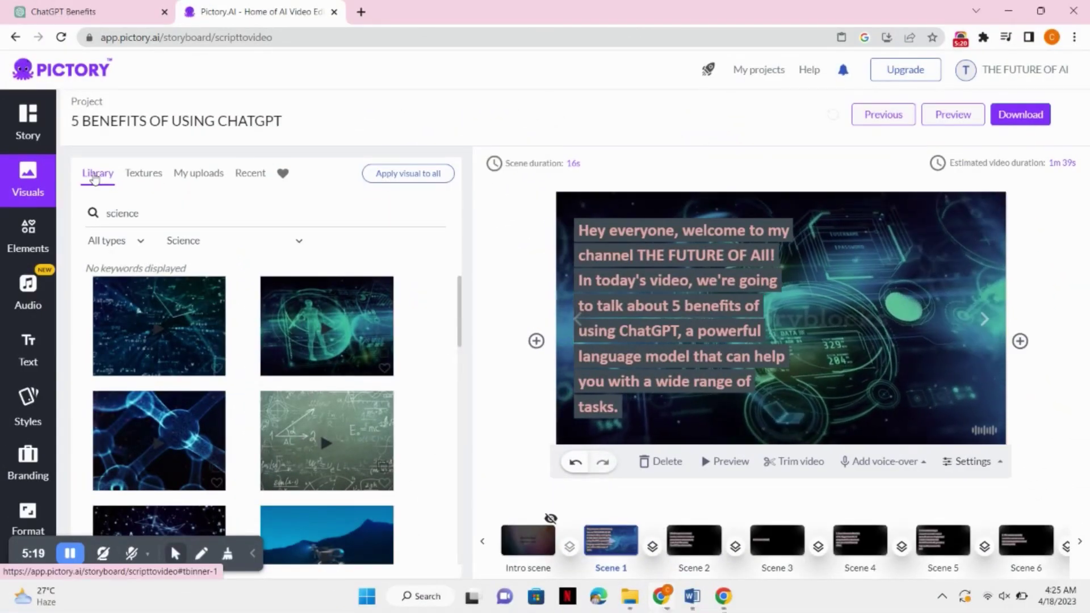
Replace the 'science' visuals search with 'artificial intelligence' for Scene 1.
click(141, 212)
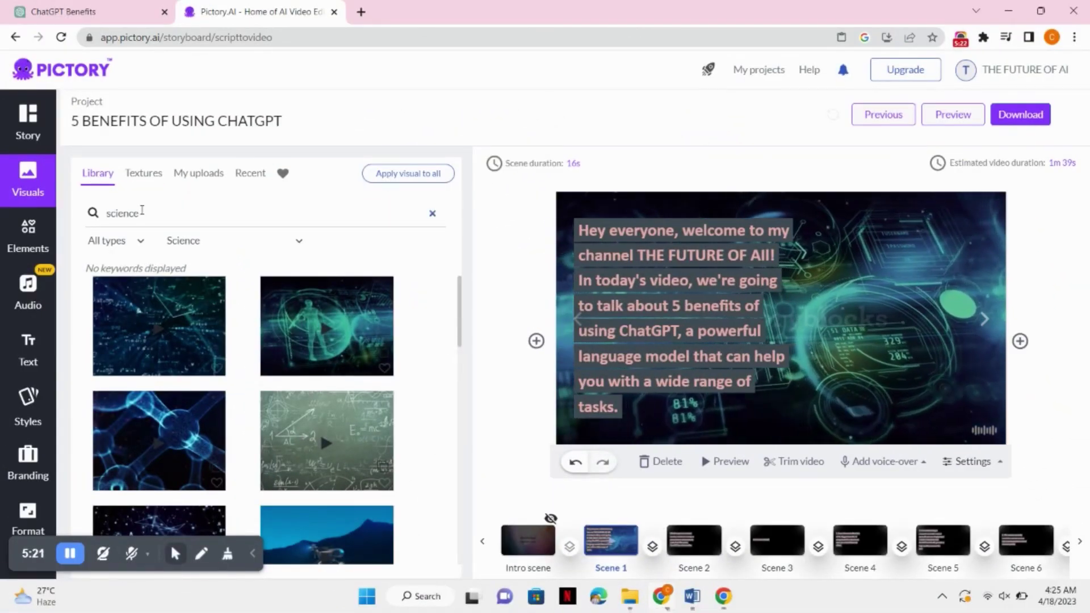
key(Return)
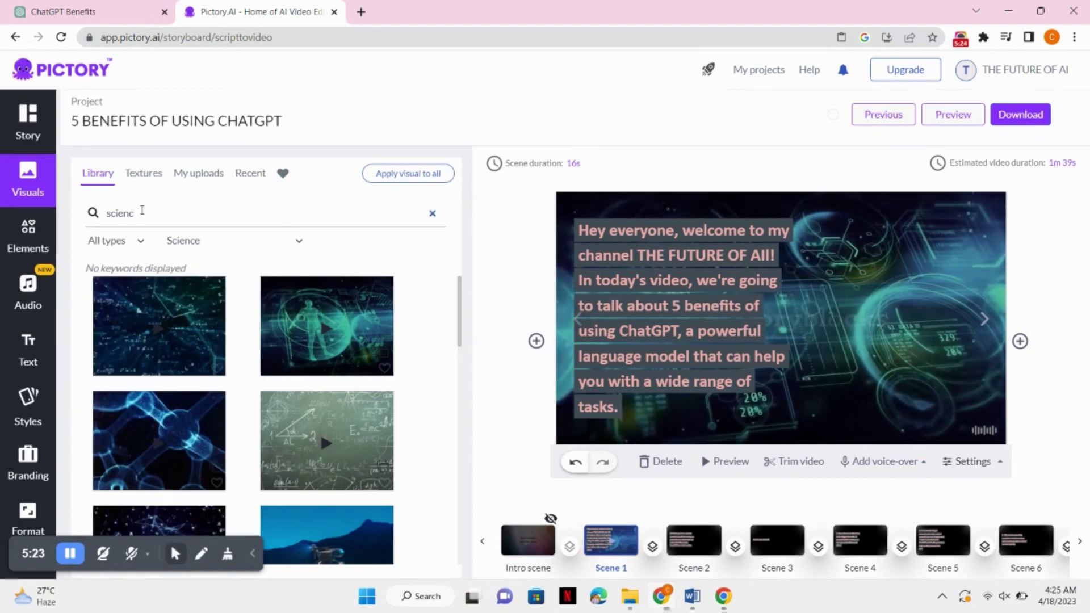
text(a)
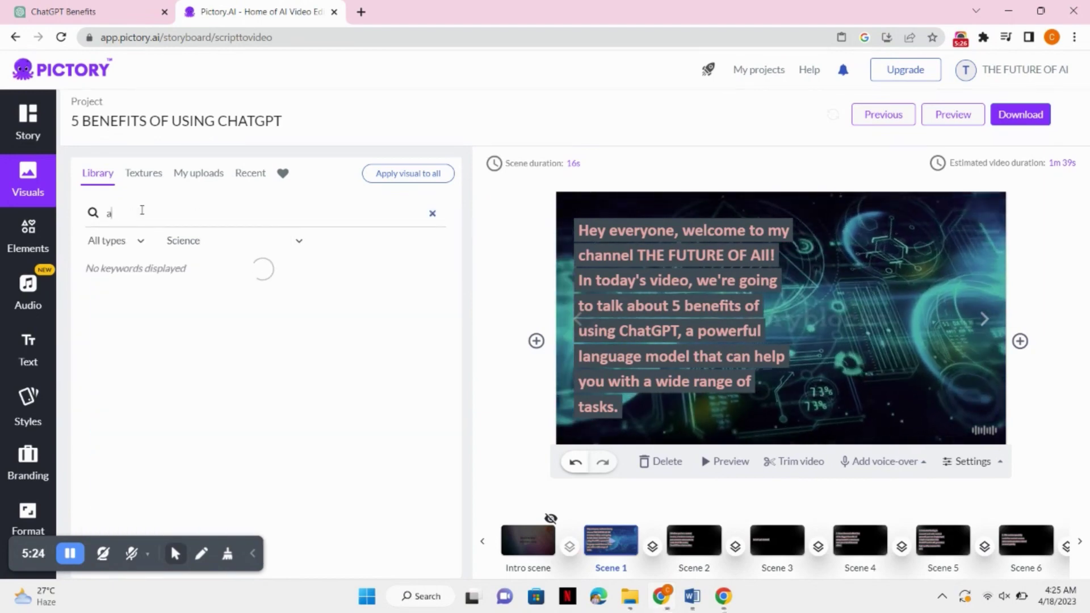
text(rtifici)
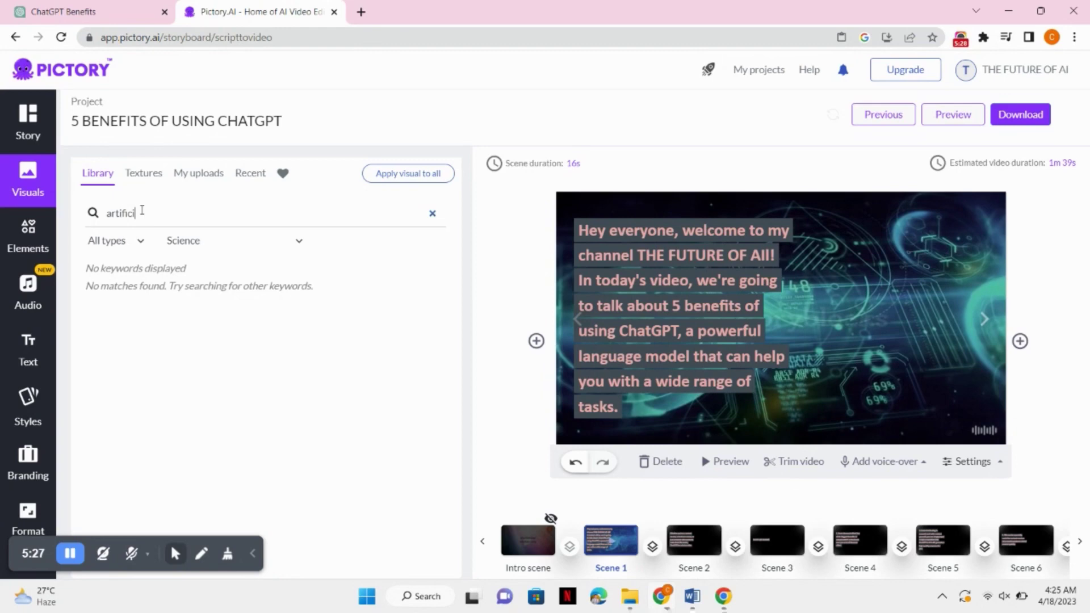
text(al inte)
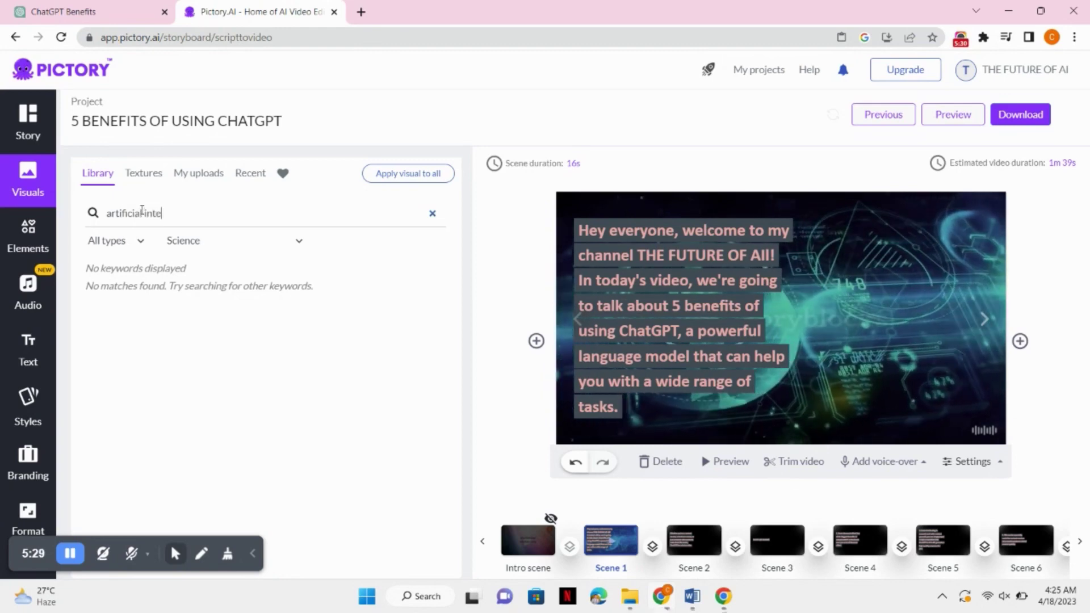
text(ll)
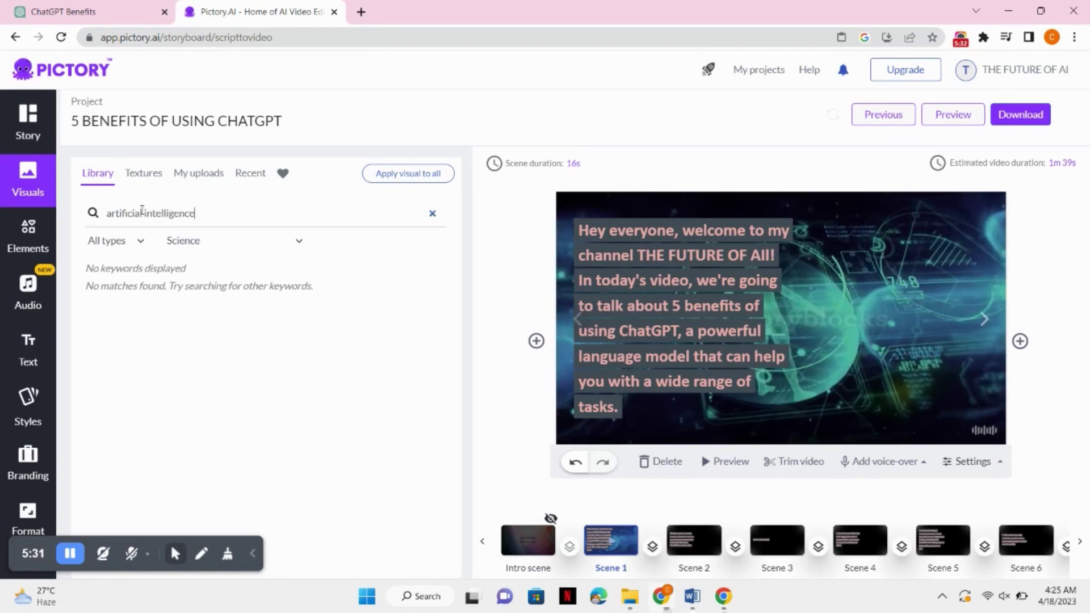
text(igence)
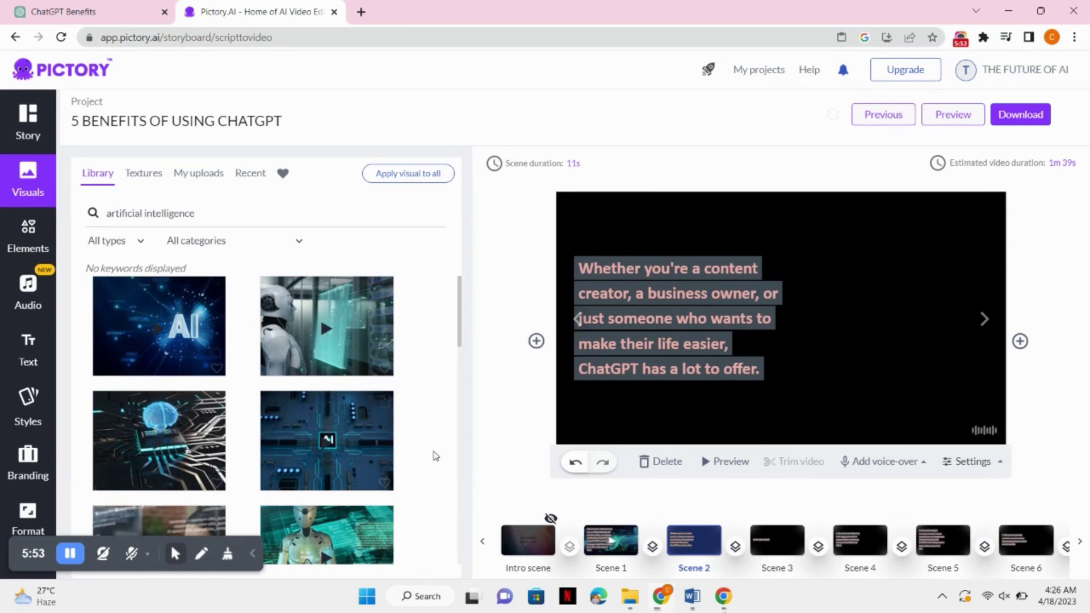
Set the glowing brain, robot and woman videos on Scenes 2, 3 and 4, and hide the intro scene.
scroll(434, 455, down, 3)
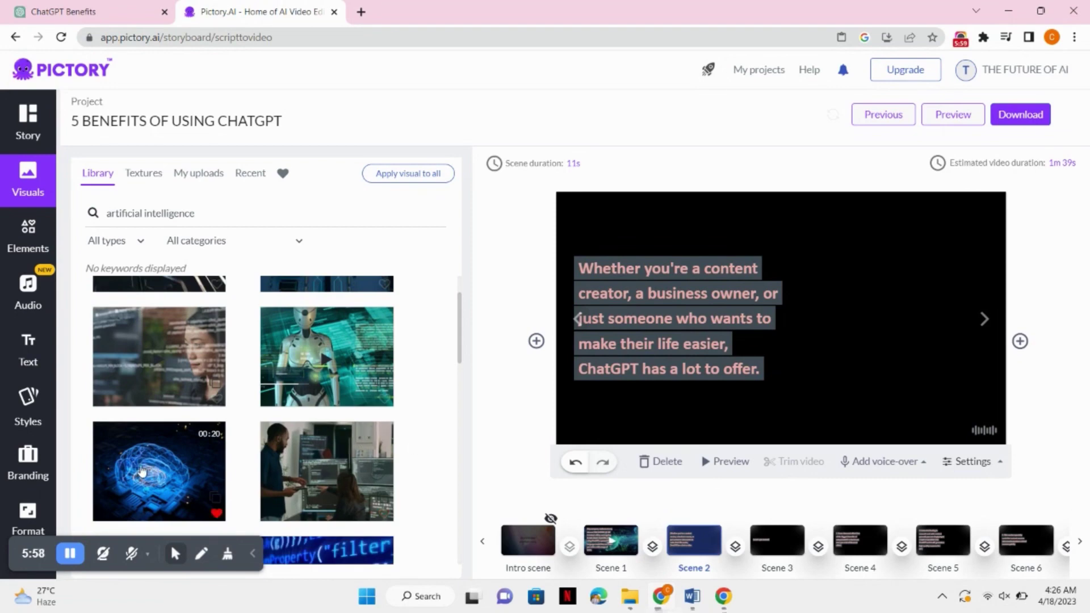
click(142, 470)
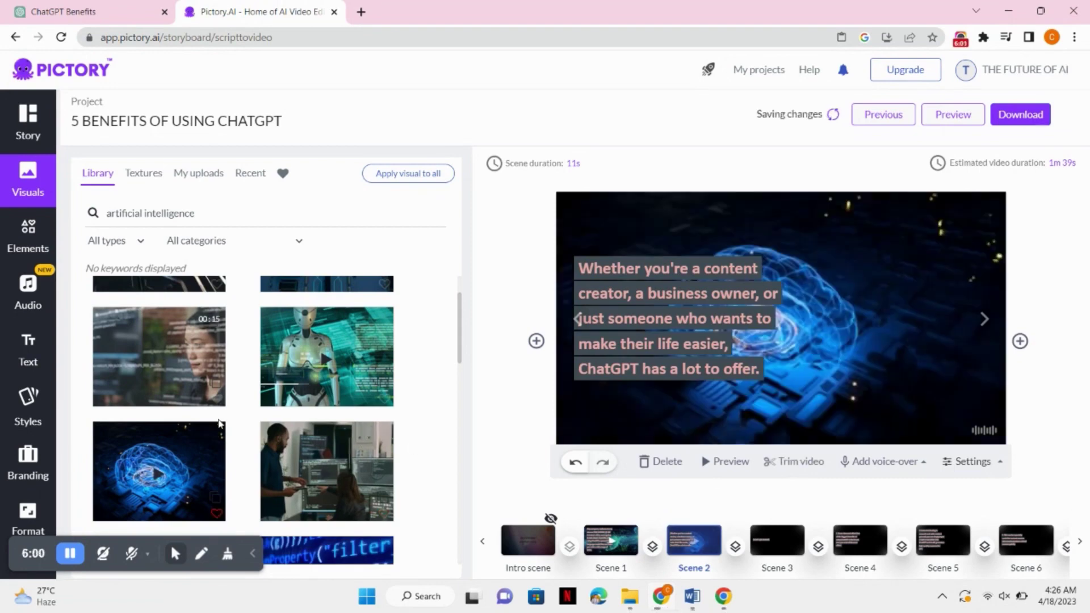
click(778, 541)
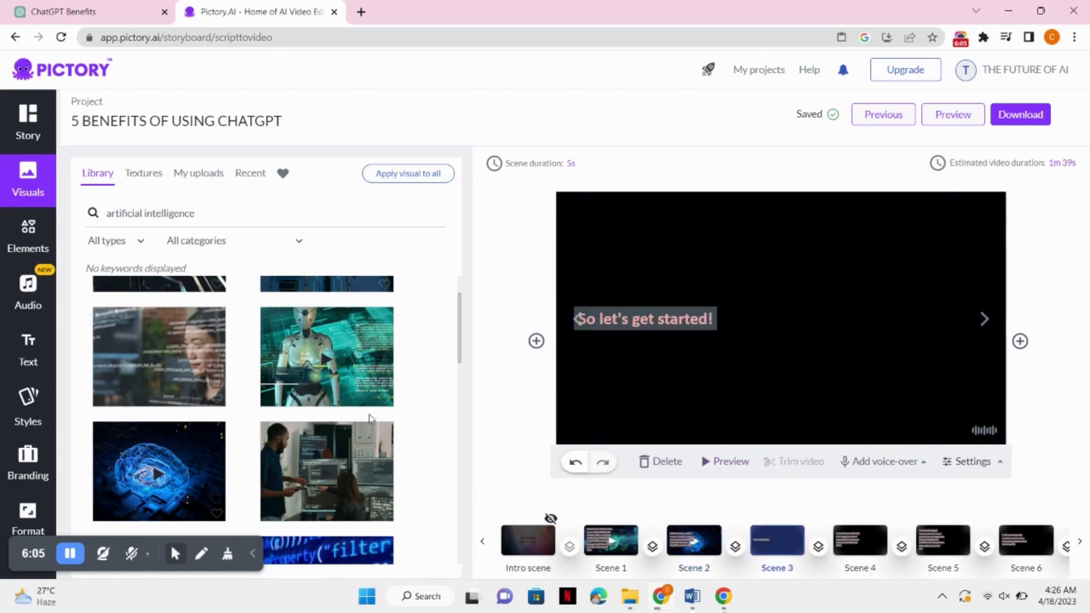
click(321, 341)
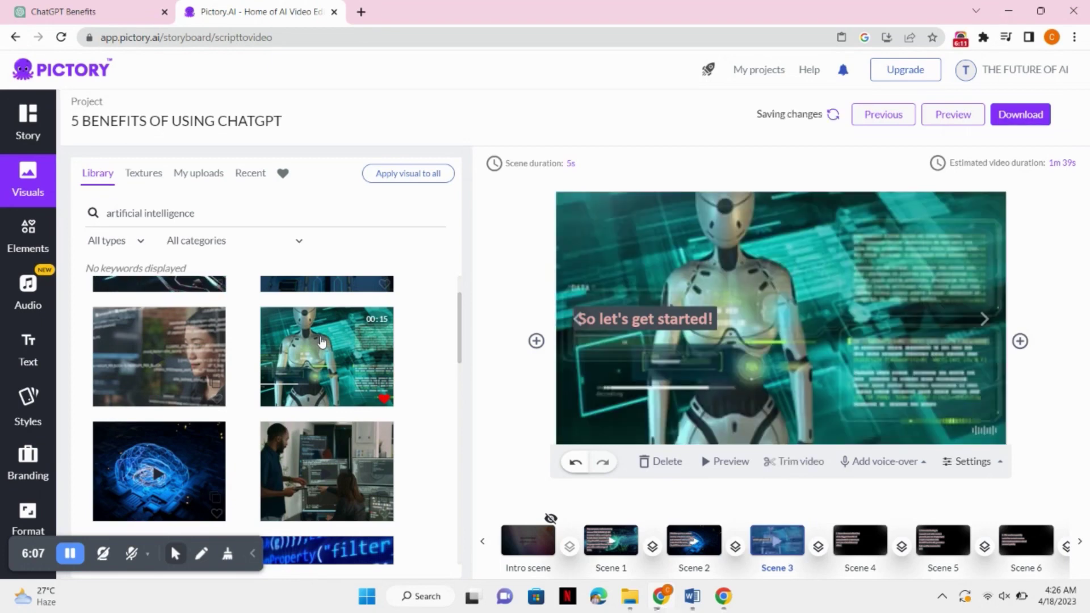
click(868, 559)
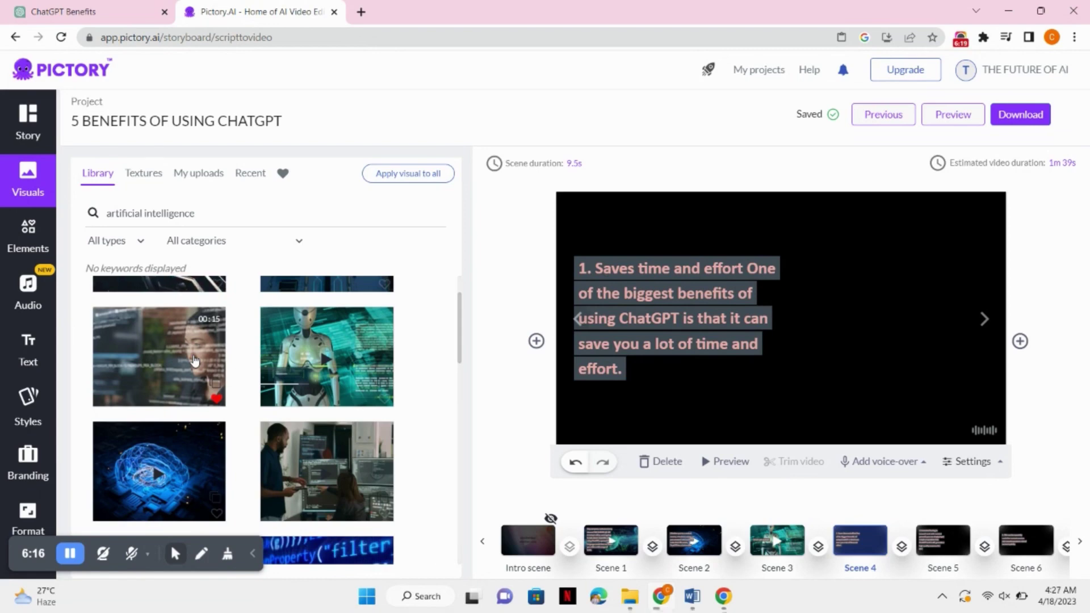
click(193, 361)
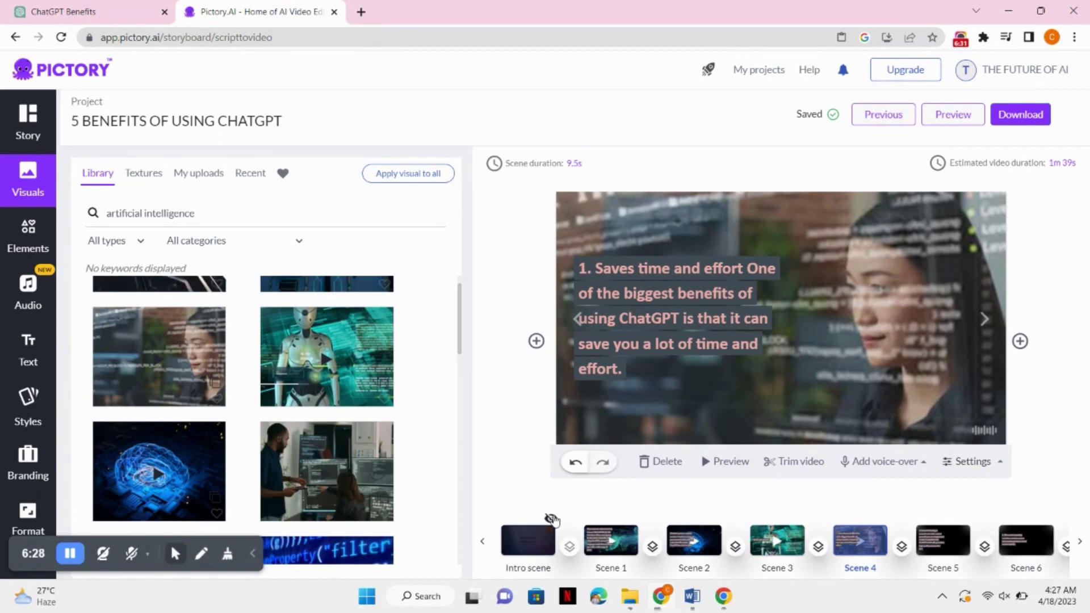
click(551, 518)
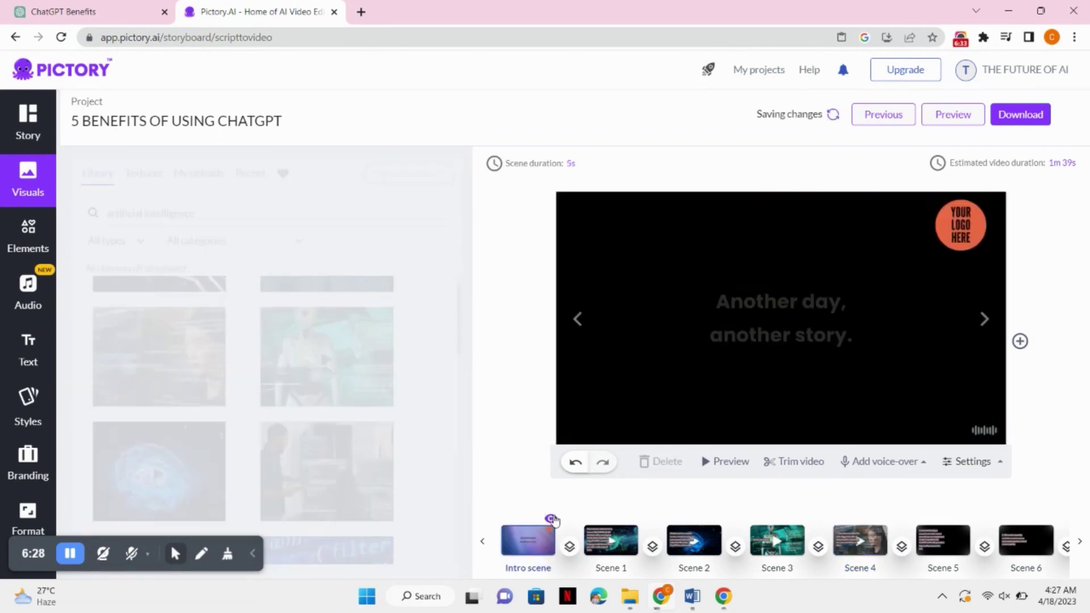
click(552, 518)
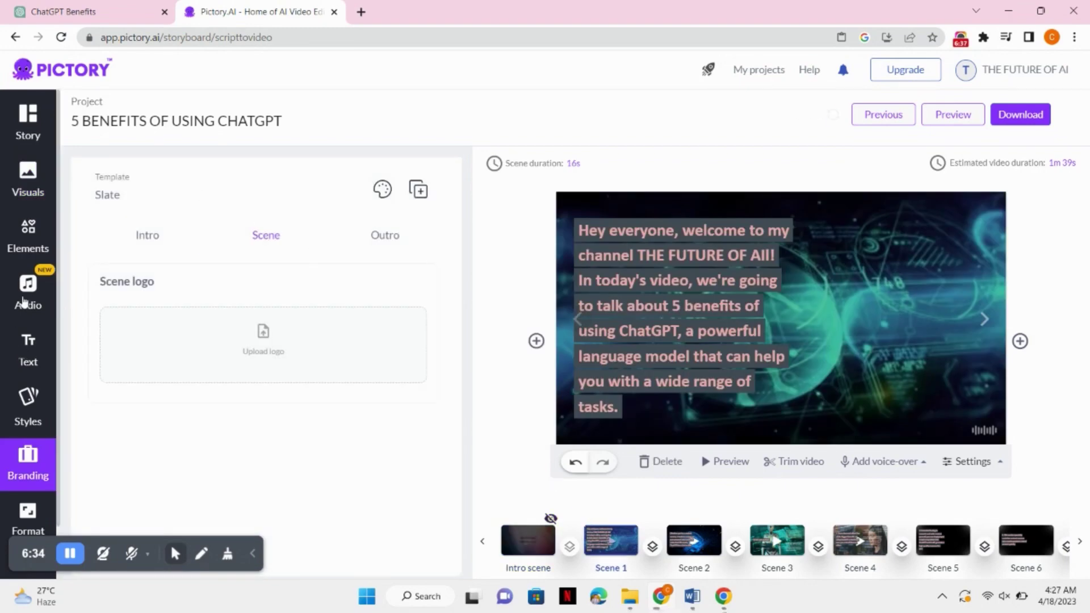
Apply the Ava, female voice-over and favourite the Reach For The Heart music track.
click(24, 302)
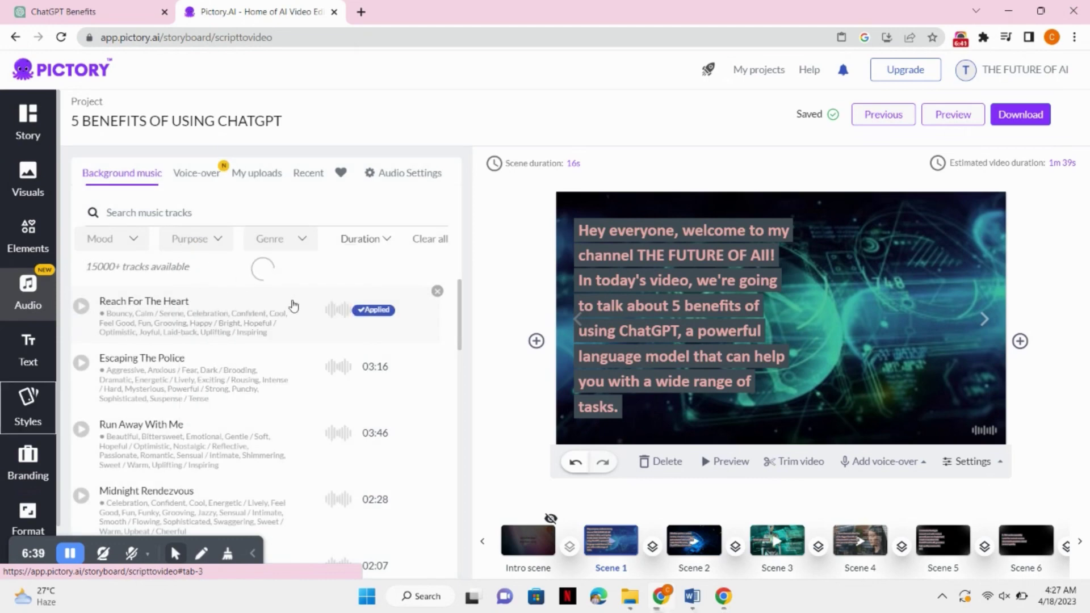
click(206, 177)
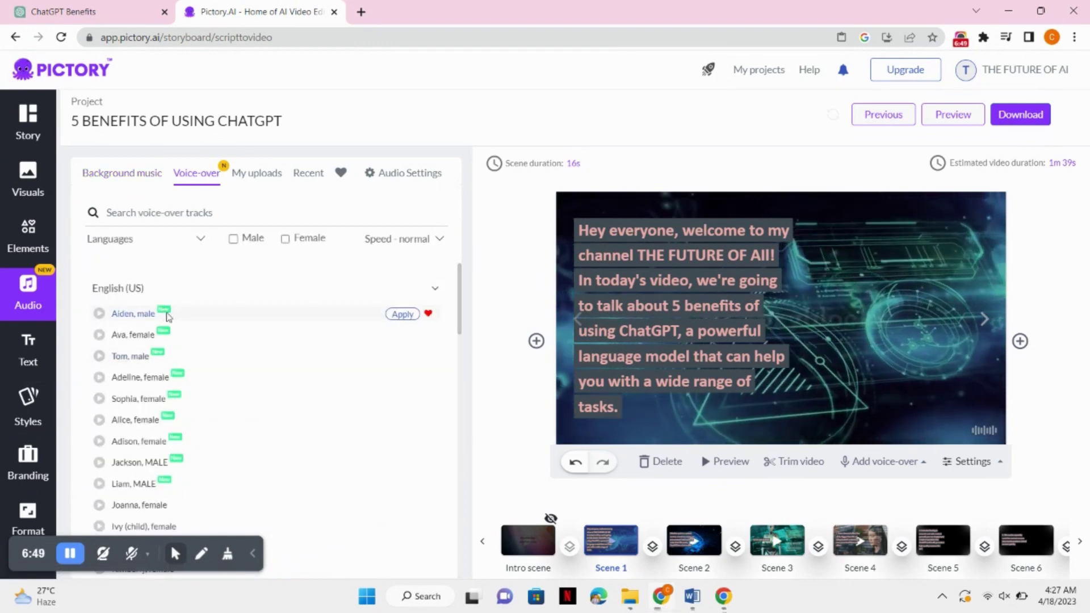
click(402, 314)
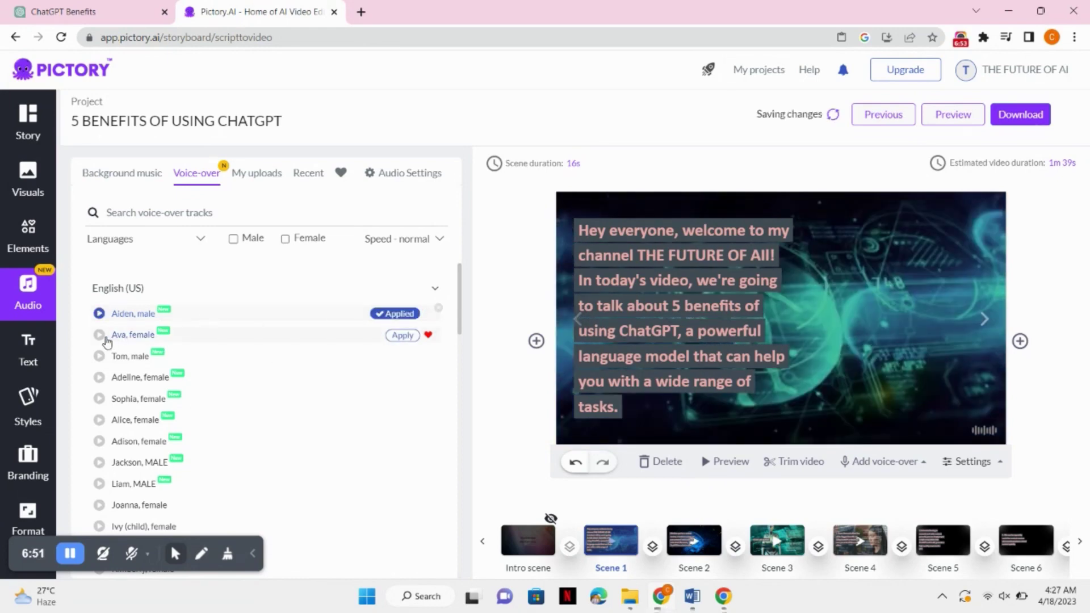
click(107, 339)
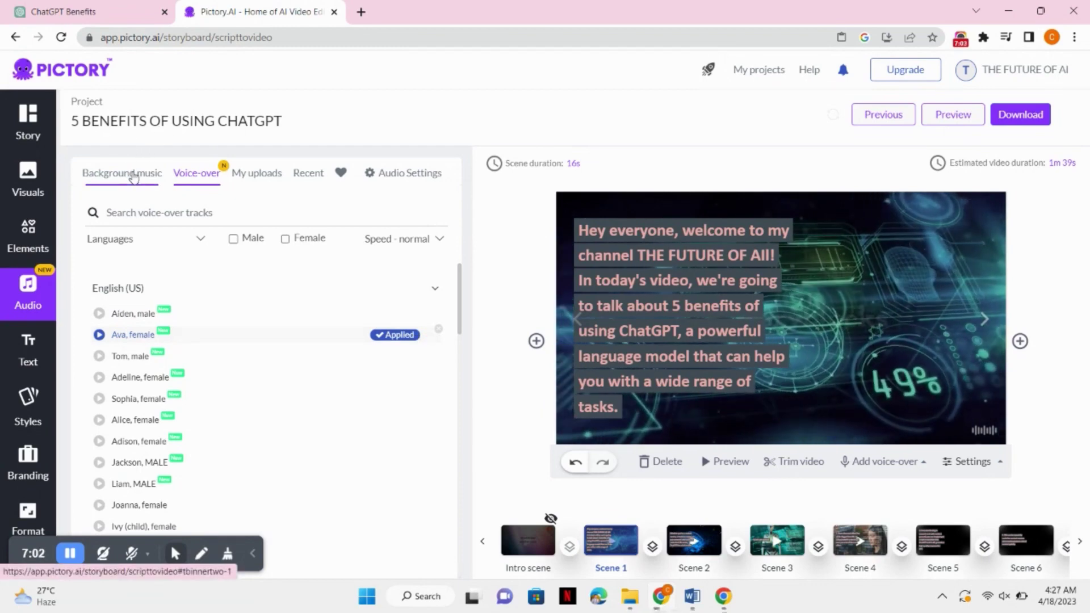
click(133, 177)
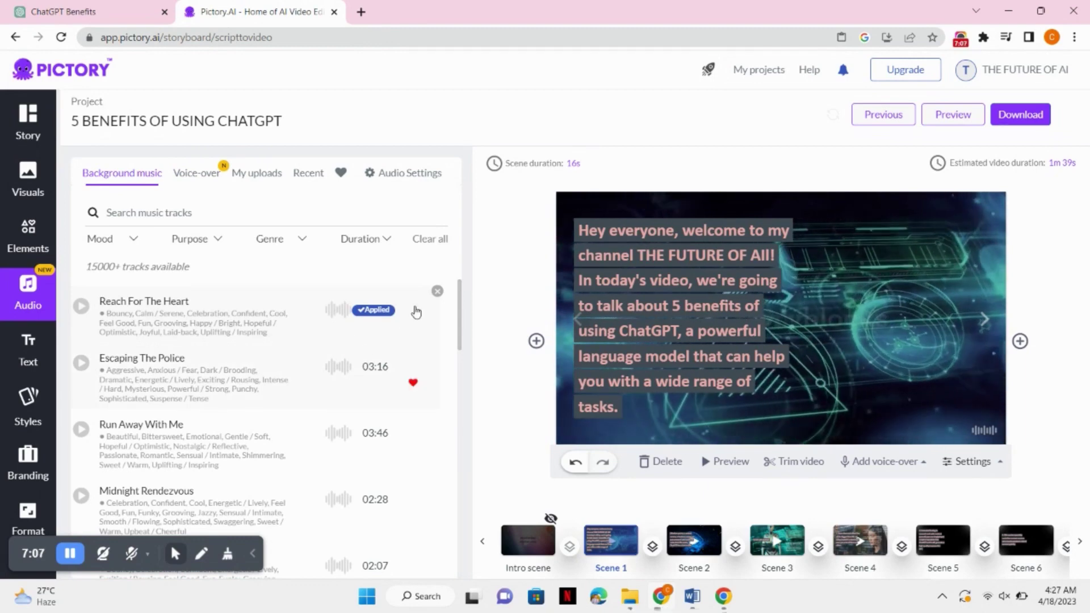
click(413, 310)
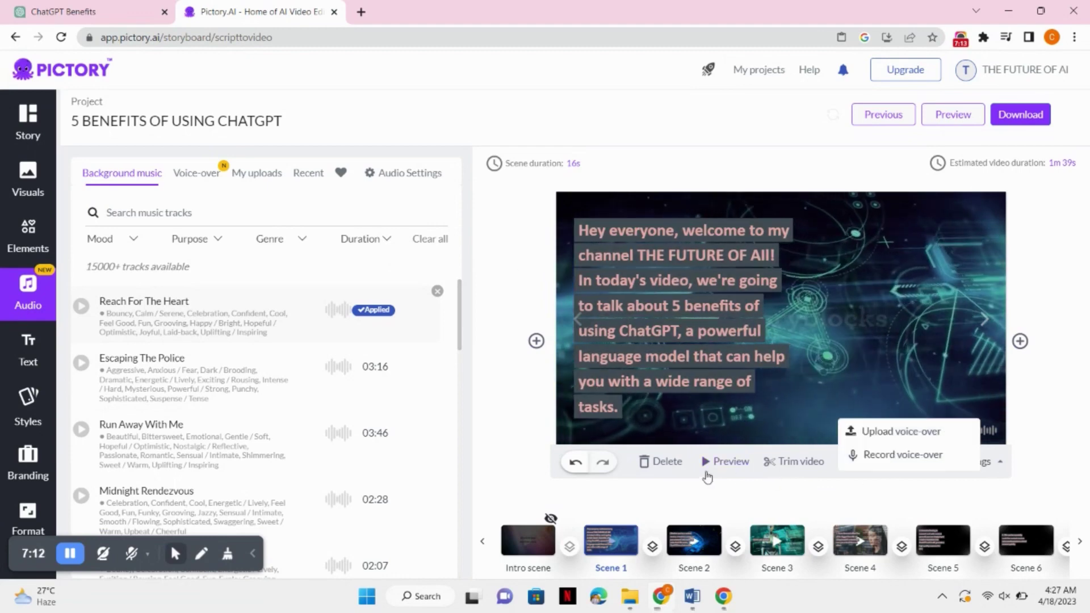
Render a preview of the whole video.
click(707, 465)
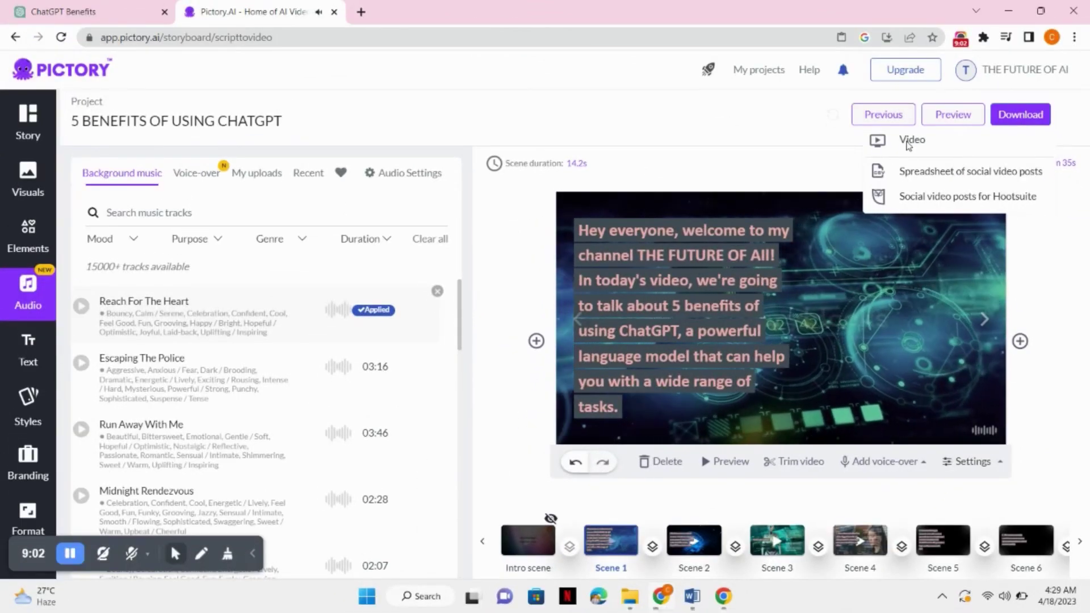
Choose Video in the Download menu to start preparing the video file.
click(913, 140)
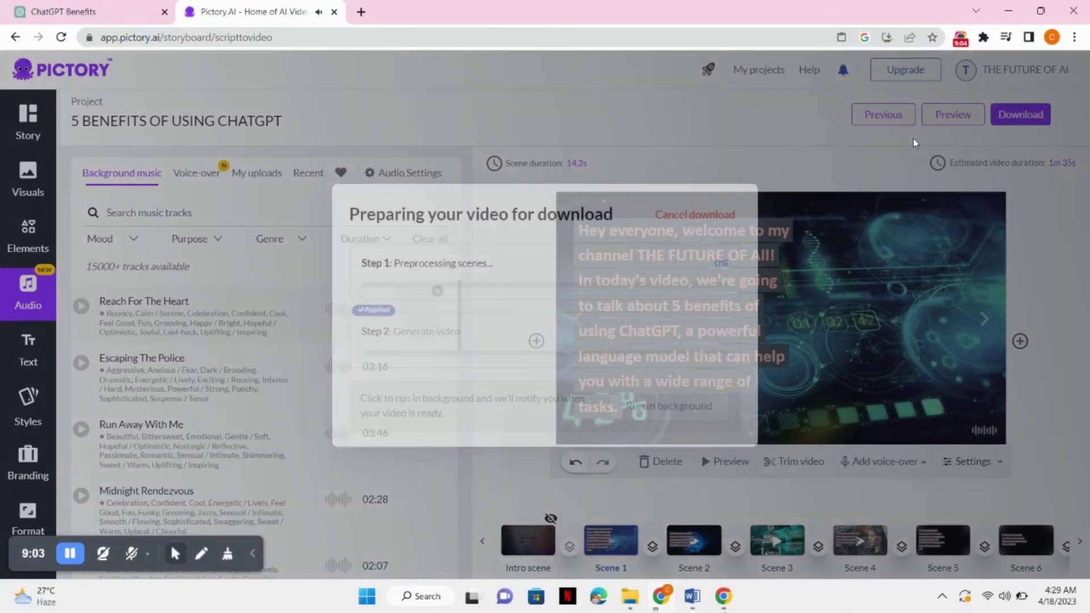